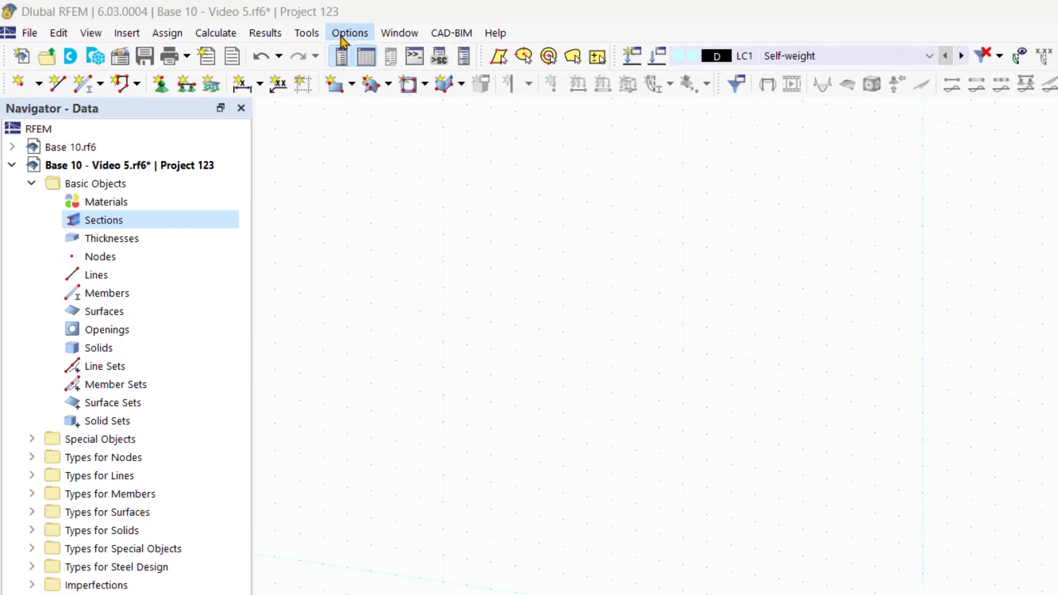
Load the white background preset in the display properties.
{"action": "left_click", "coordinate": [341, 36]}
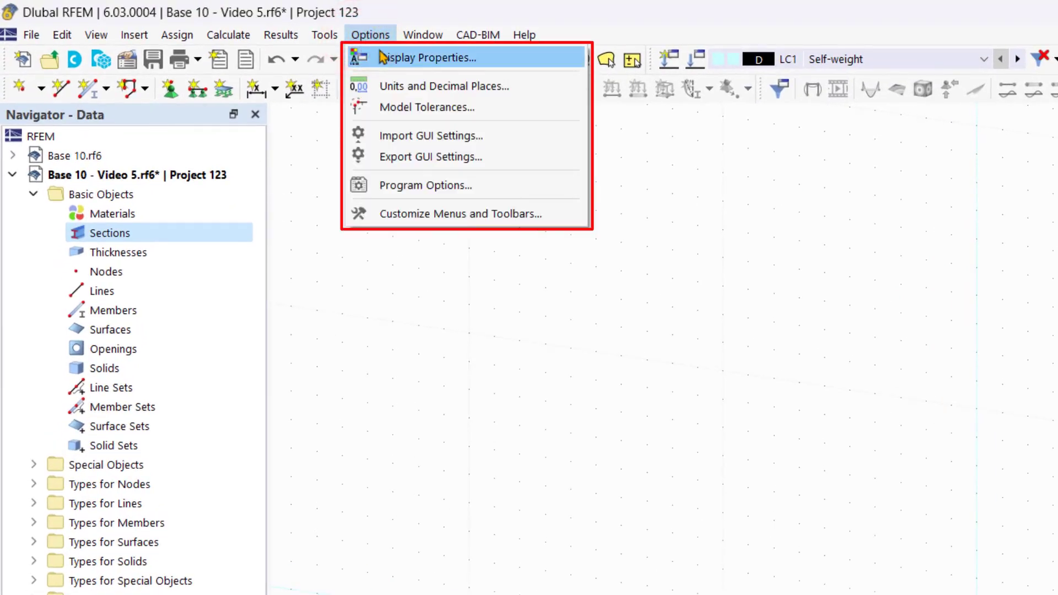
{"action": "left_click", "coordinate": [382, 57]}
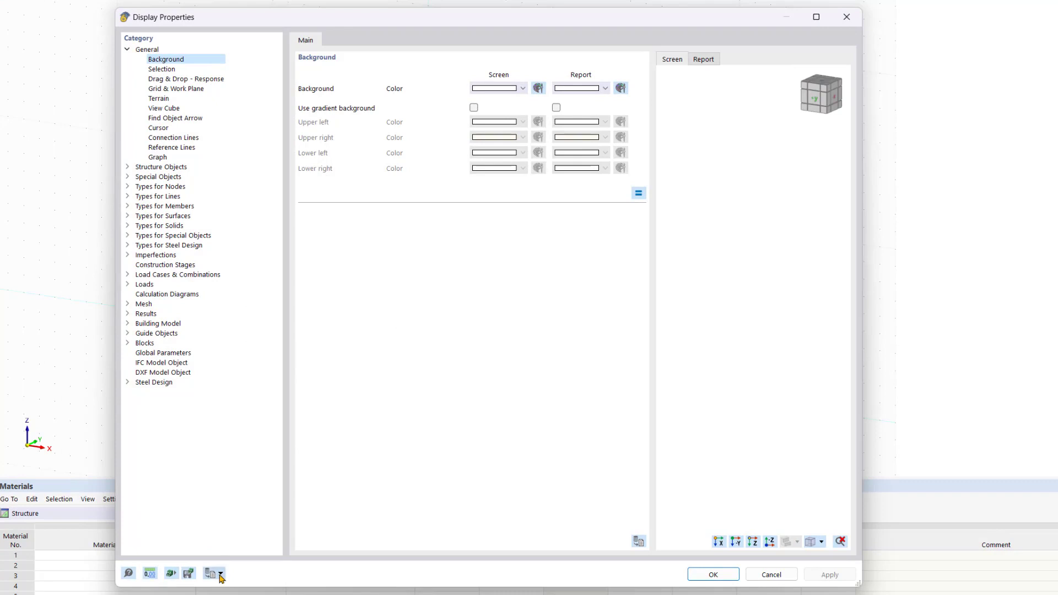
{"action": "left_click", "coordinate": [221, 575]}
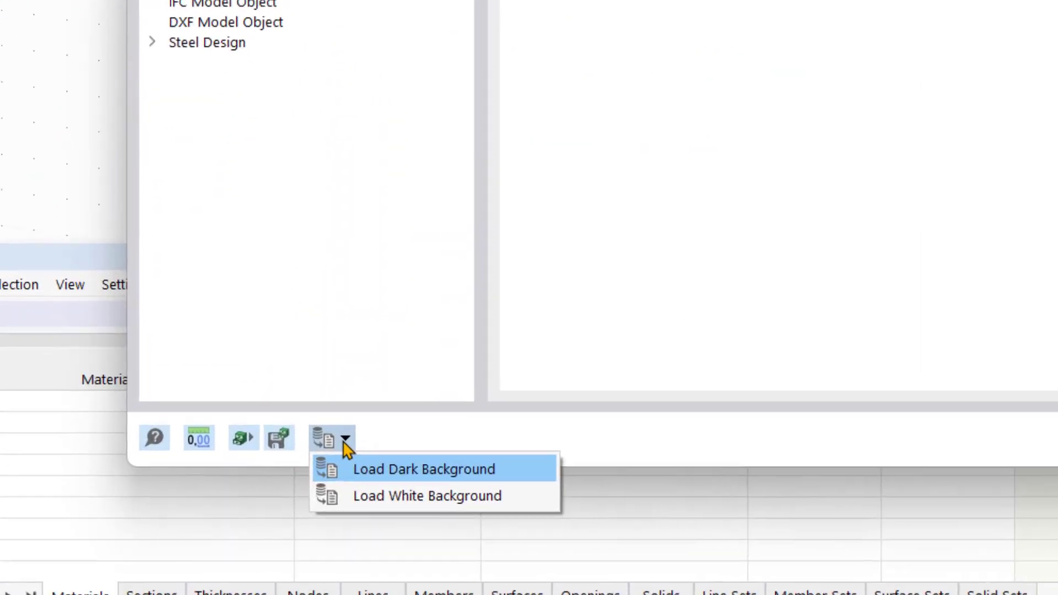
{"action": "key", "text": "Down"}
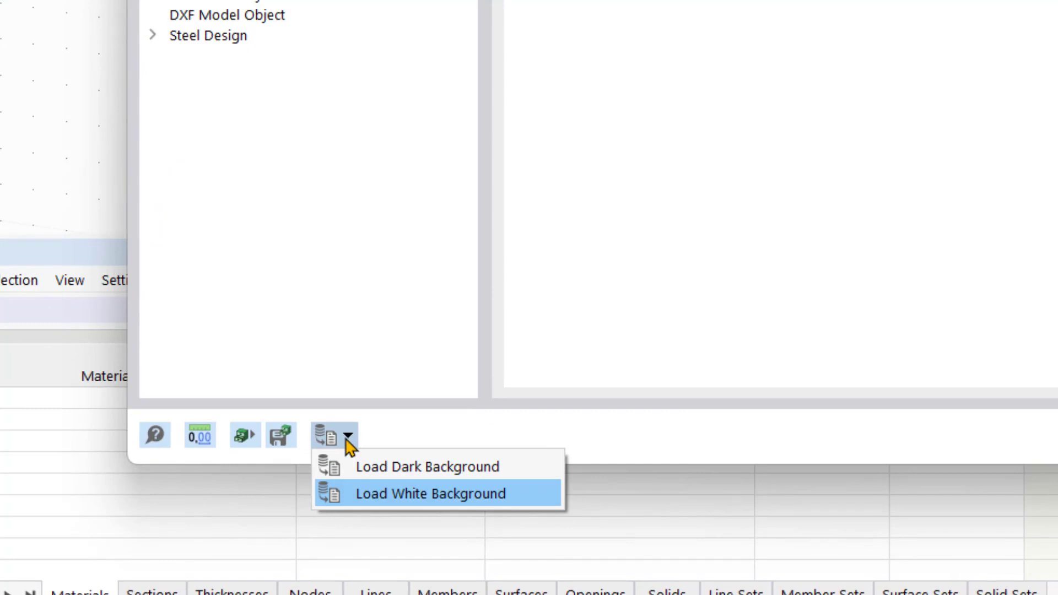
{"action": "left_click", "coordinate": [499, 267]}
{"action": "left_click", "coordinate": [998, 481]}
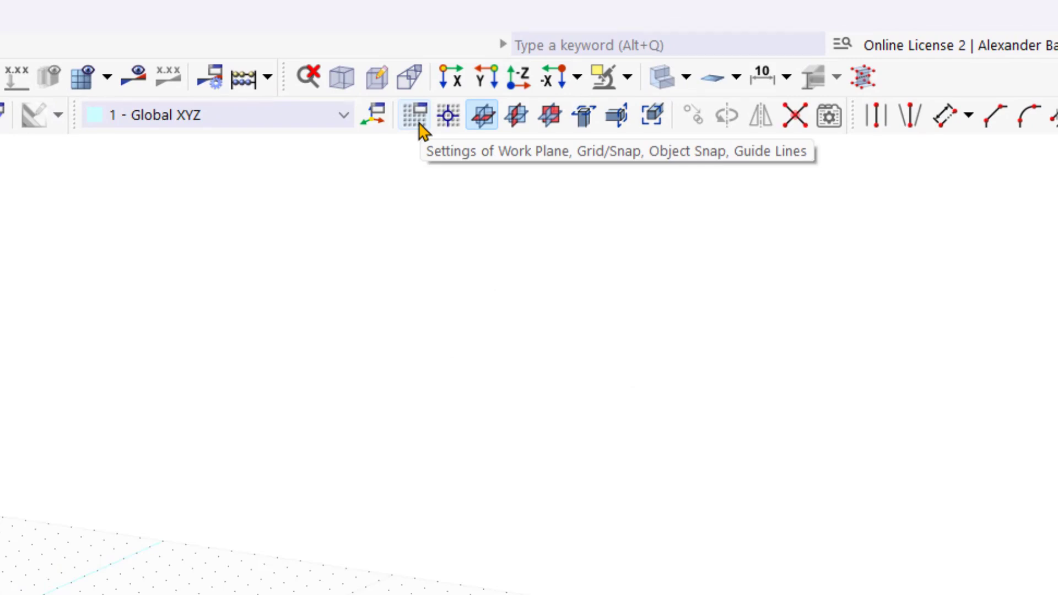
Set the work plane to XZ and the number of grid points to 50 in both directions, positive and negative.
{"action": "left_click", "coordinate": [417, 118]}
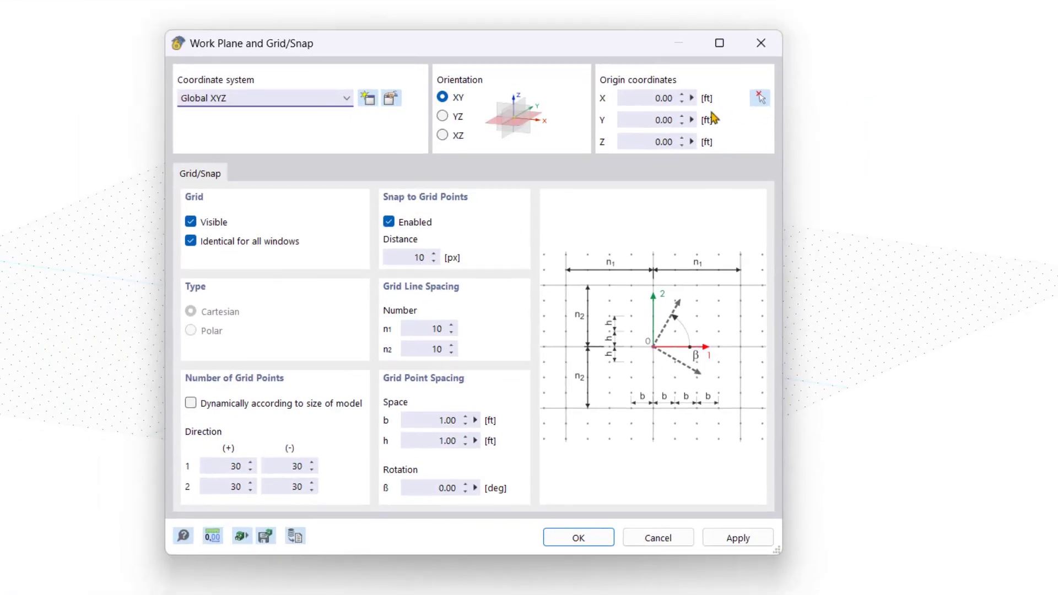
{"action": "left_click", "coordinate": [444, 135]}
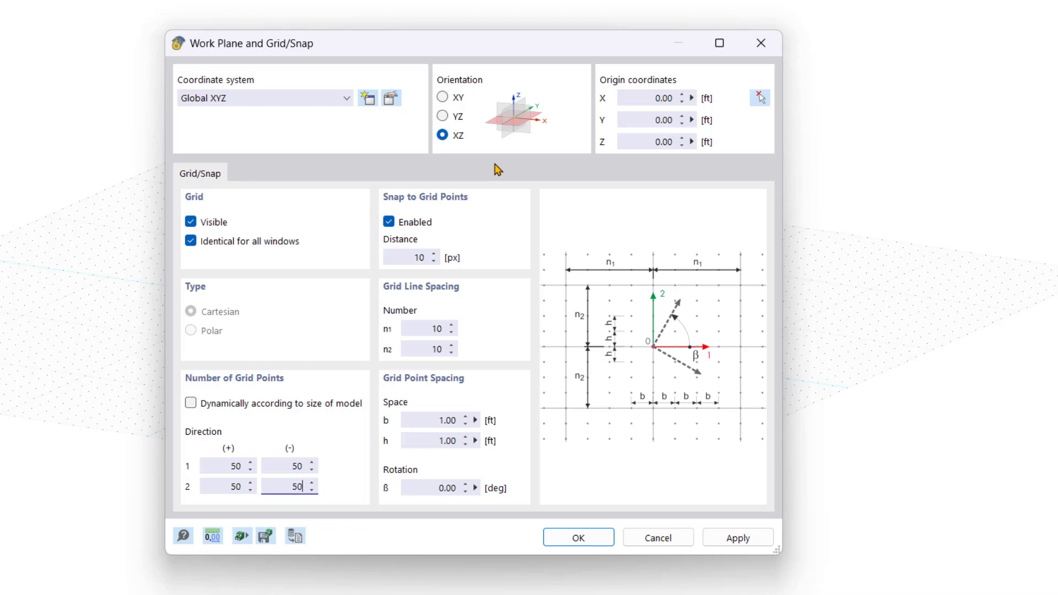
{"action": "left_click", "coordinate": [567, 534]}
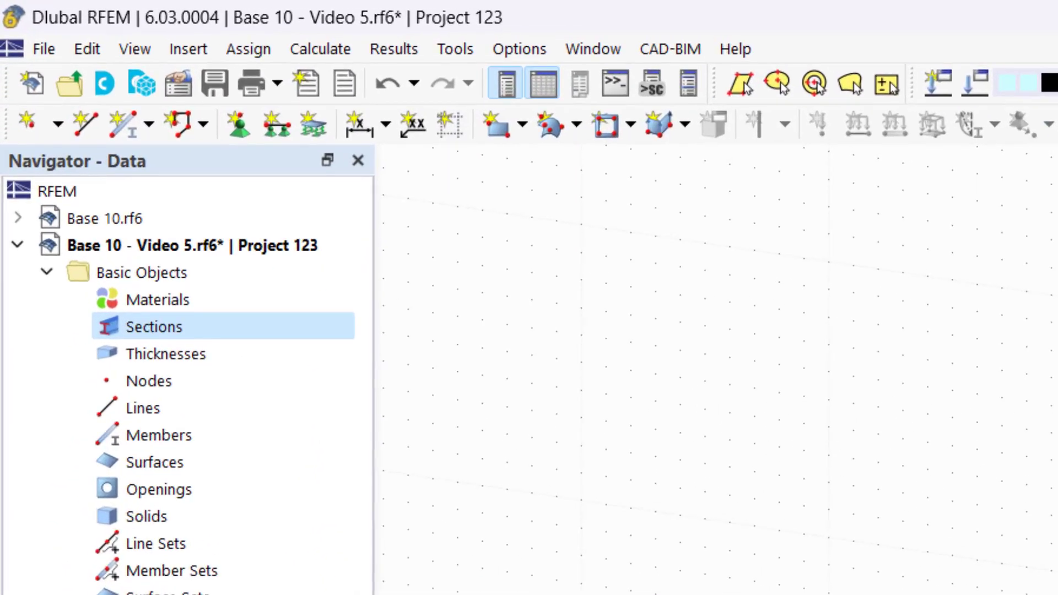
Create one node at the global origin and a second at X 0, Y 0, Z 14.5 ft.
{"action": "left_click", "coordinate": [29, 122]}
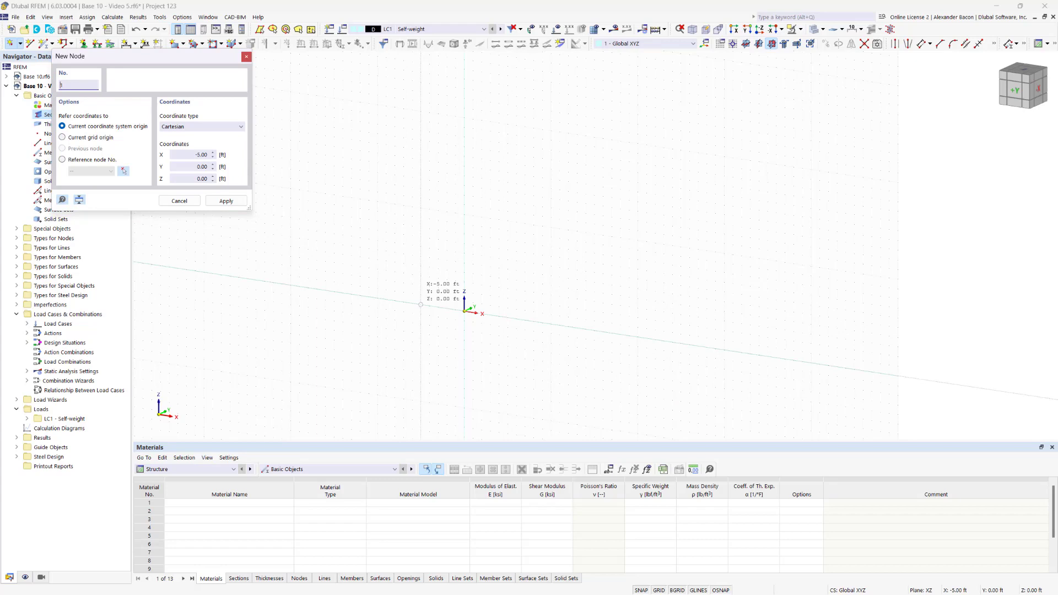
{"action": "left_click", "coordinate": [463, 310]}
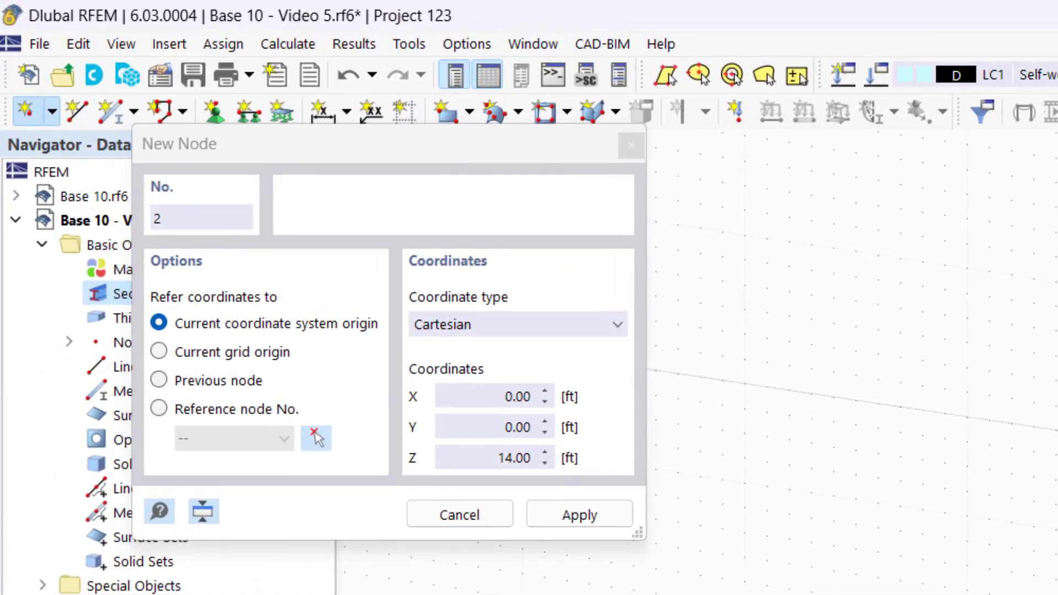
{"action": "left_click", "coordinate": [457, 401]}
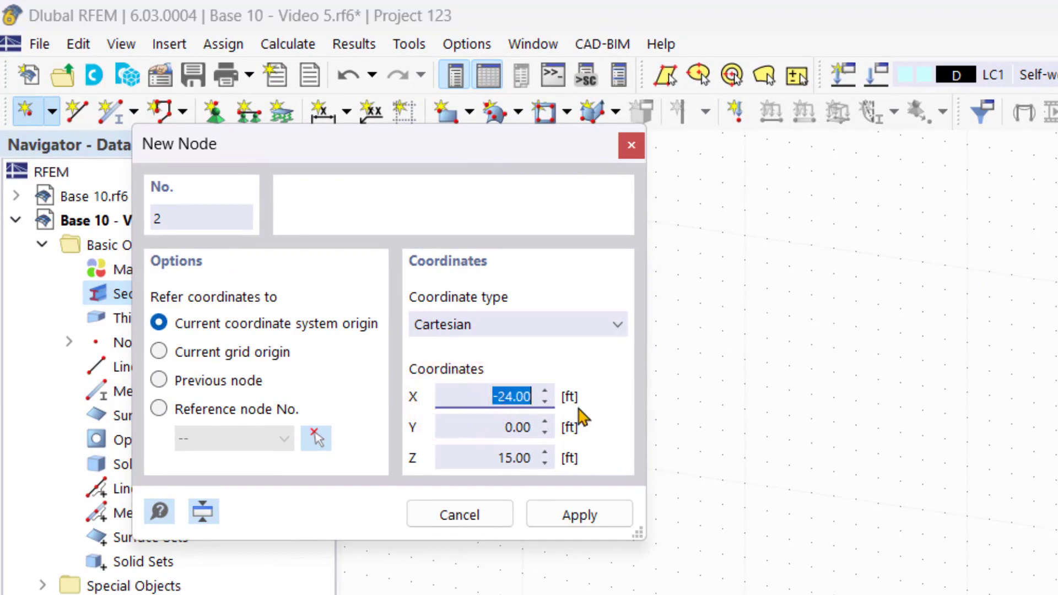
{"action": "type", "text": "0"}
{"action": "left_click", "coordinate": [499, 456]}
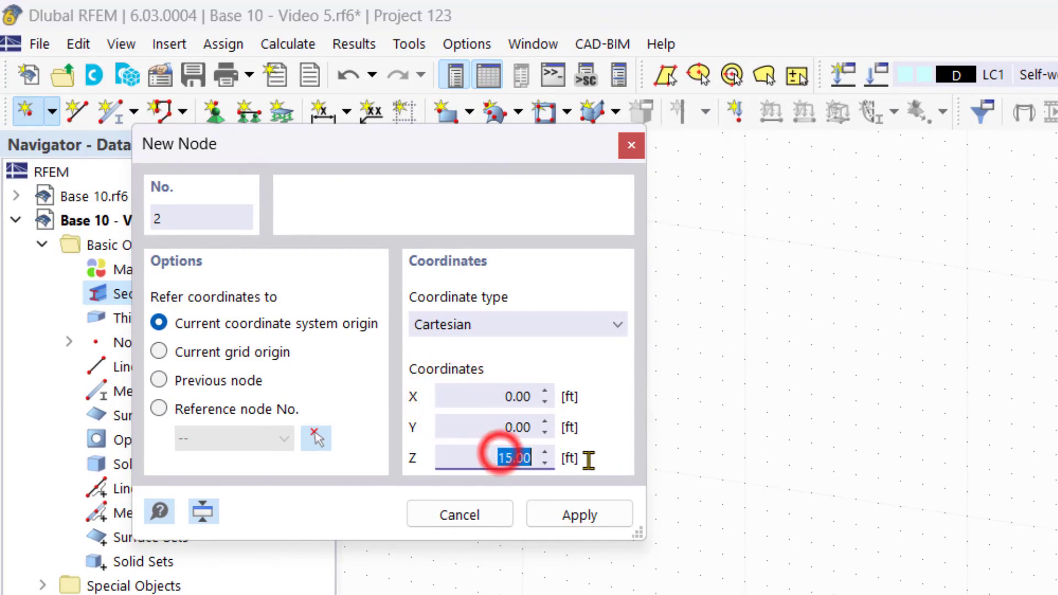
{"action": "type", "text": "14.5"}
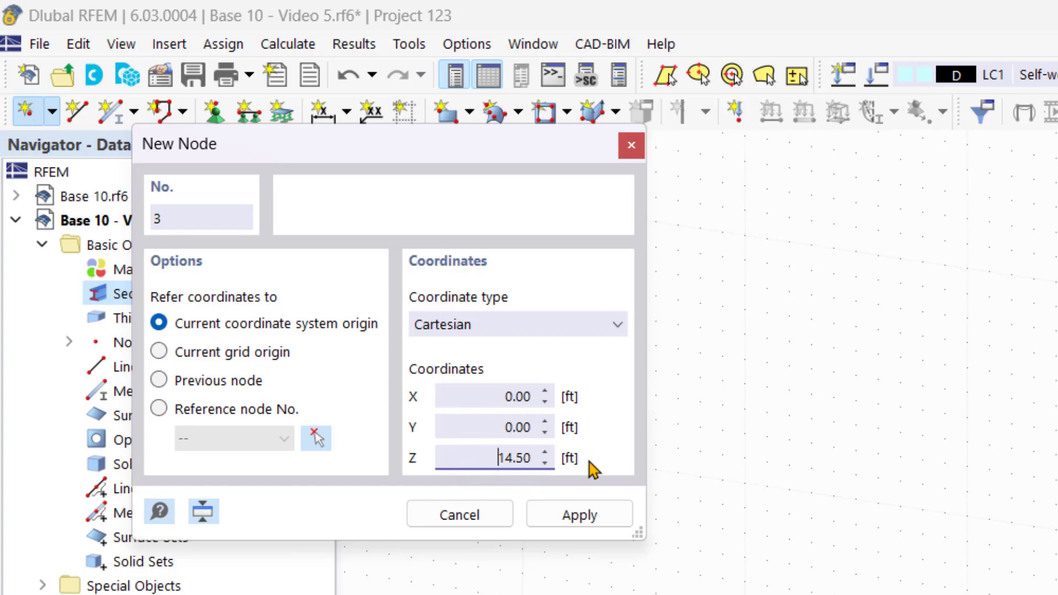
{"action": "left_click", "coordinate": [988, 505]}
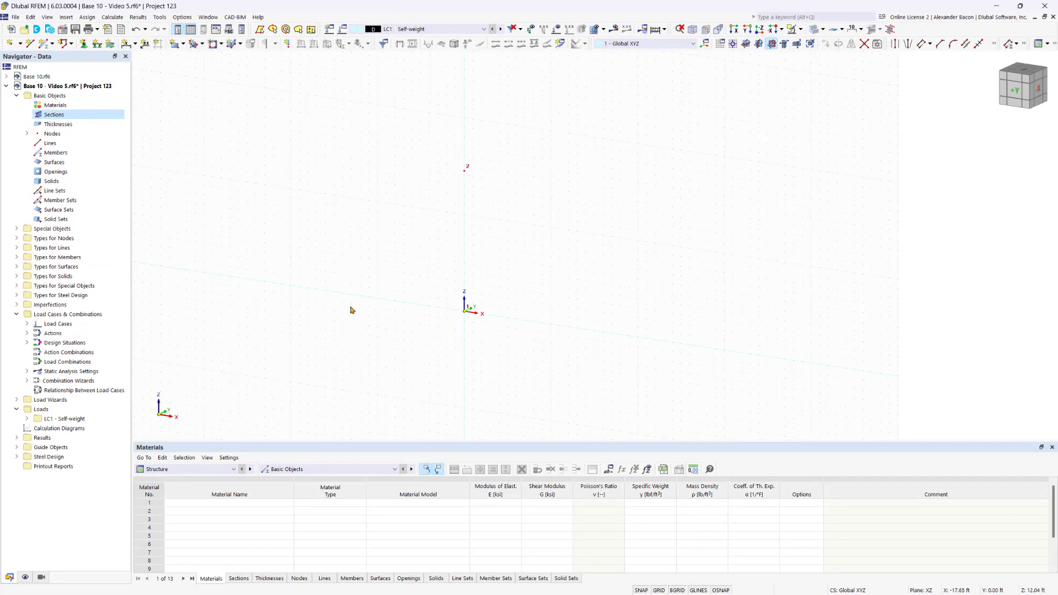
Start a new member with member type Beam and a Uniform section distribution.
{"action": "left_click", "coordinate": [45, 47]}
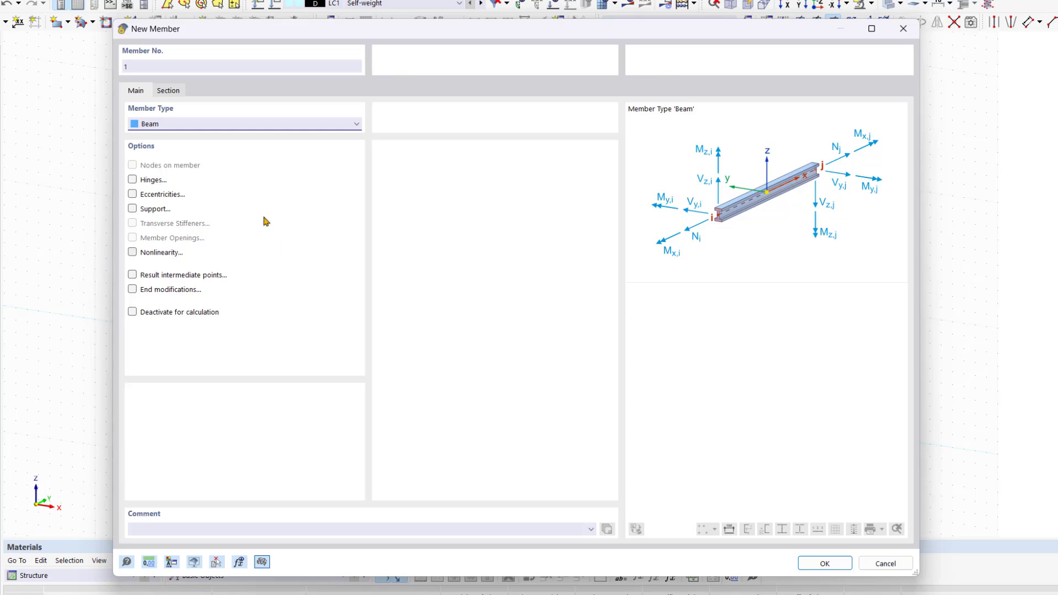
{"action": "left_click", "coordinate": [201, 129]}
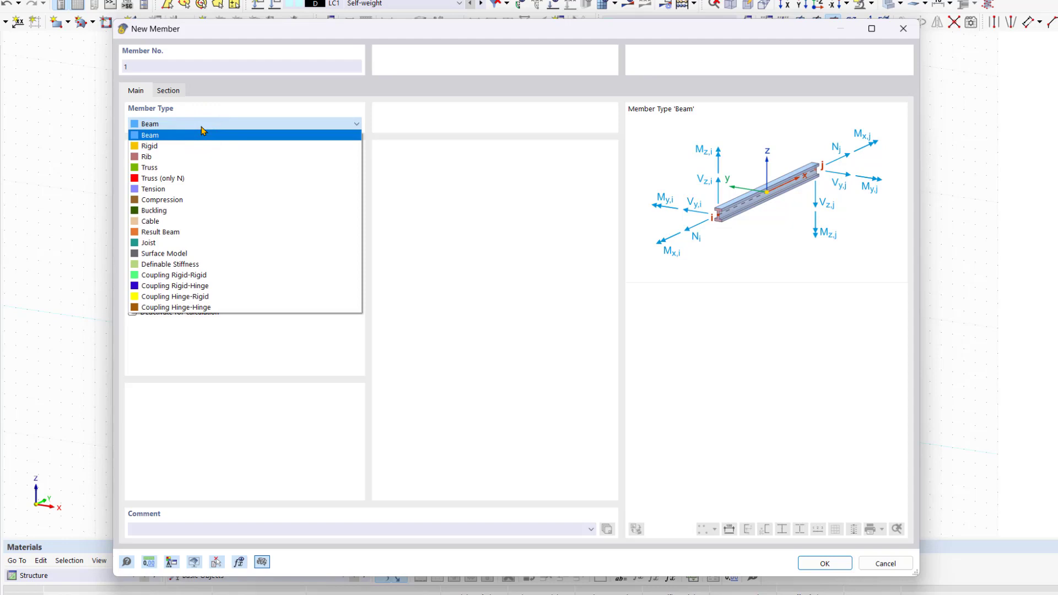
{"action": "left_click", "coordinate": [189, 136]}
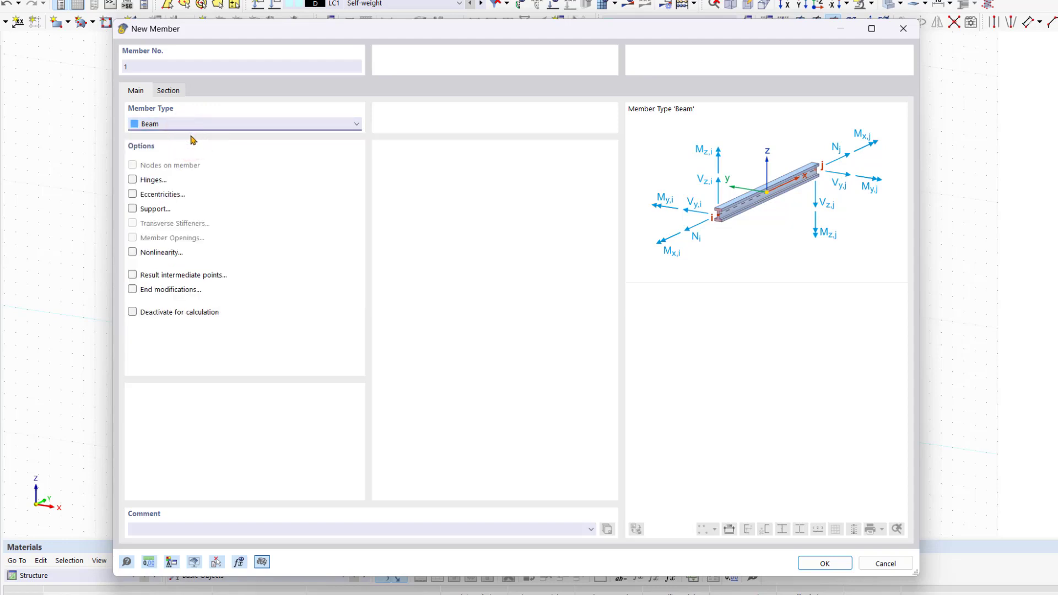
{"action": "left_click", "coordinate": [230, 125]}
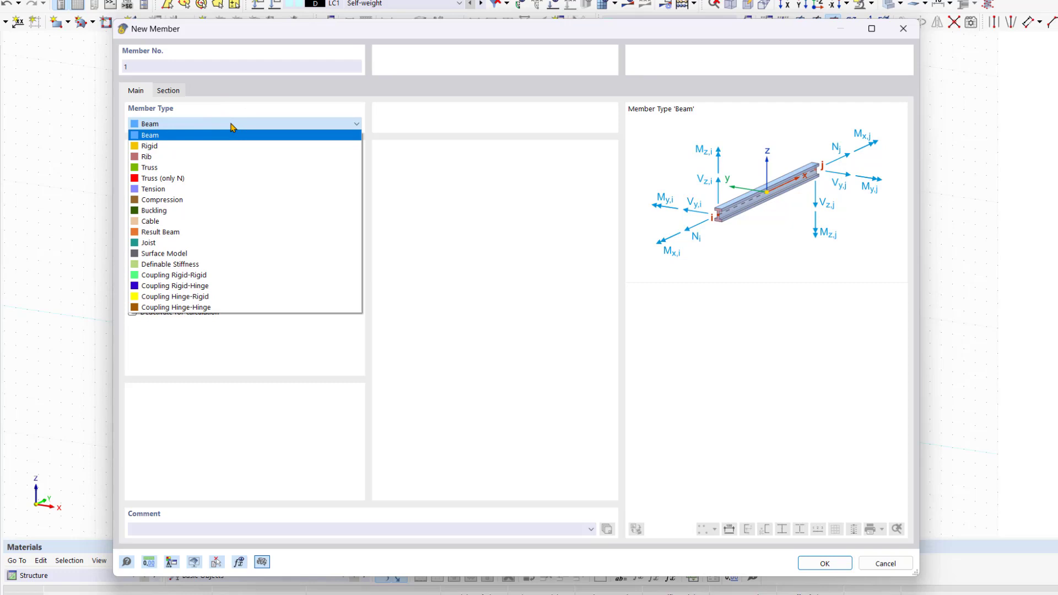
{"action": "left_click", "coordinate": [450, 197]}
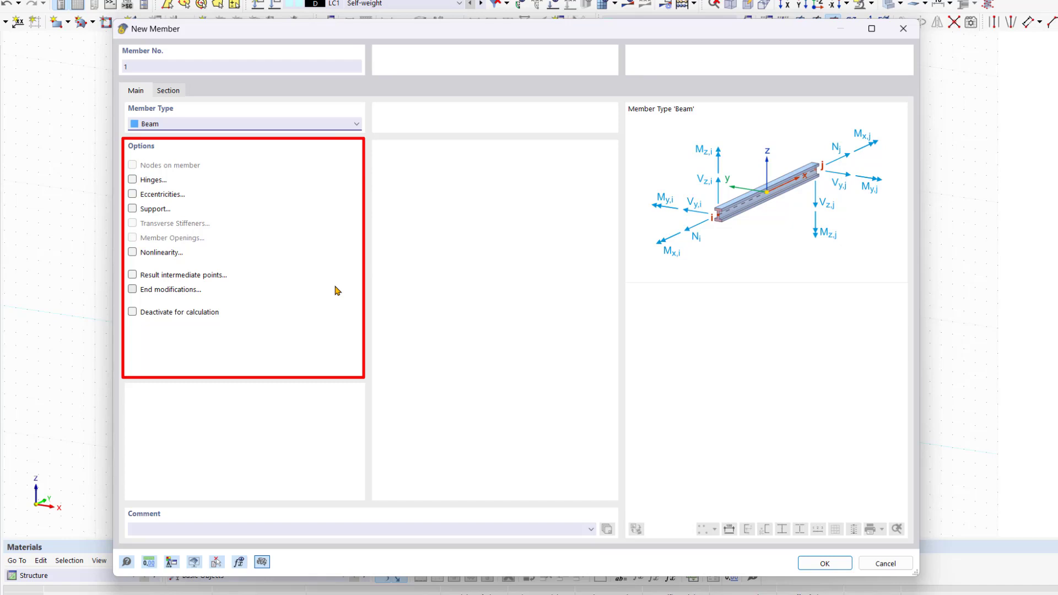
{"action": "left_click", "coordinate": [175, 93]}
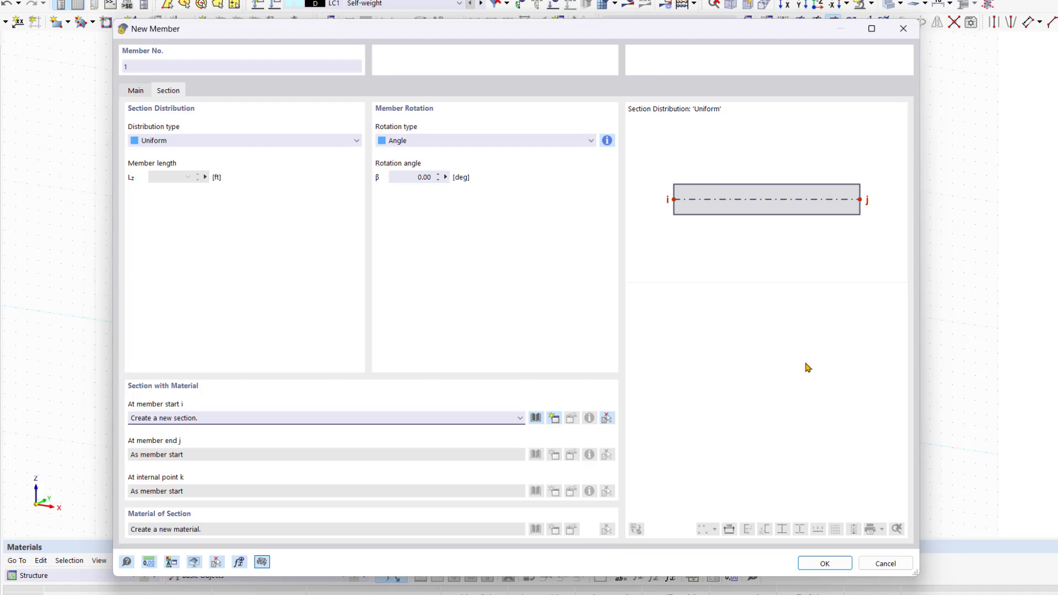
{"action": "left_click", "coordinate": [287, 141]}
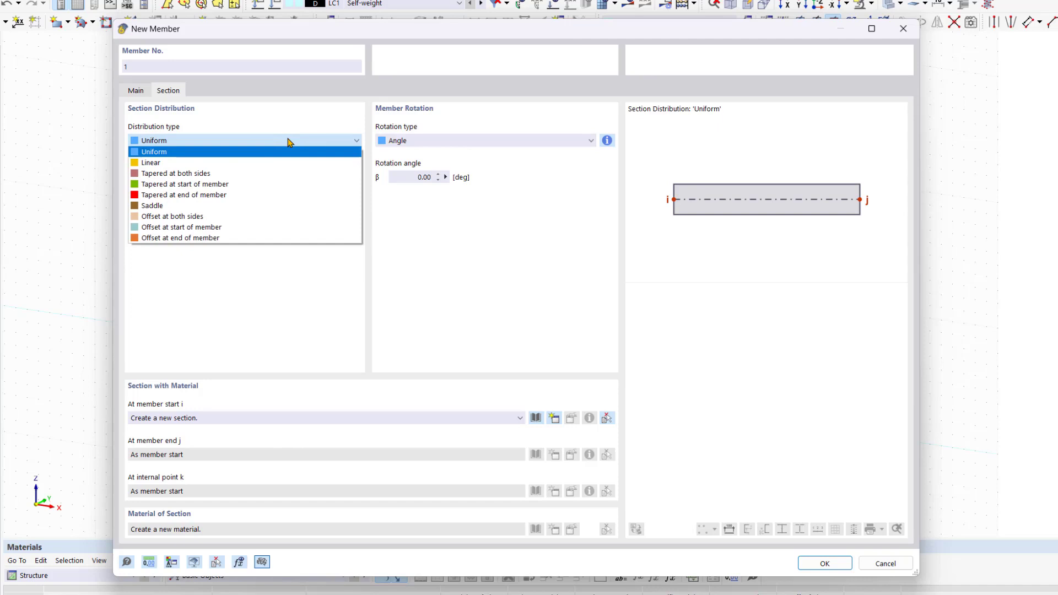
{"action": "left_click", "coordinate": [287, 141]}
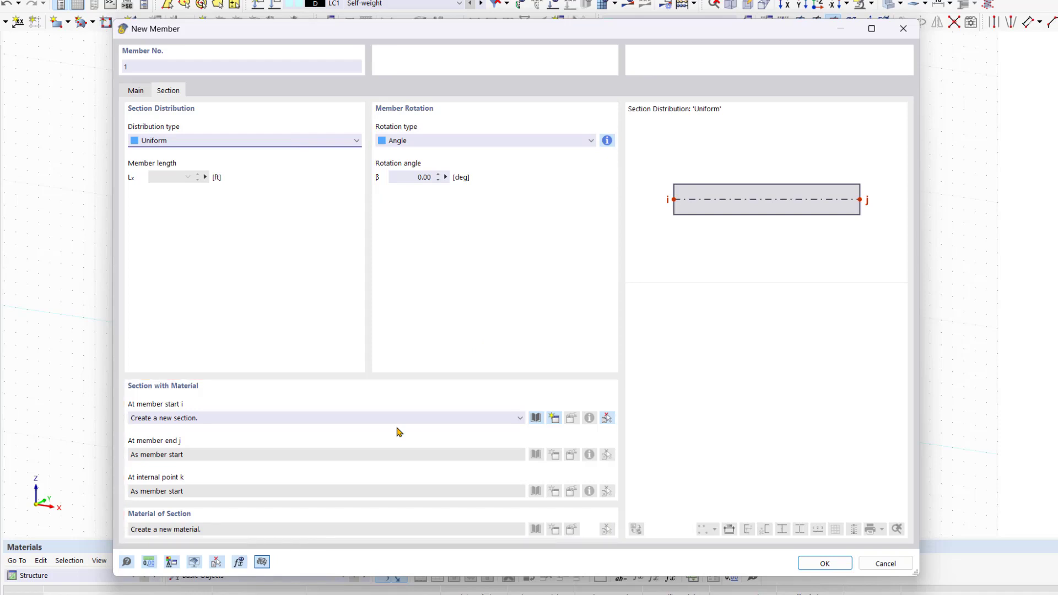
Search the standardized steel I-sections for AISC W and select W 14x38 from the AISC 15 series for the member start.
{"action": "left_click", "coordinate": [534, 418]}
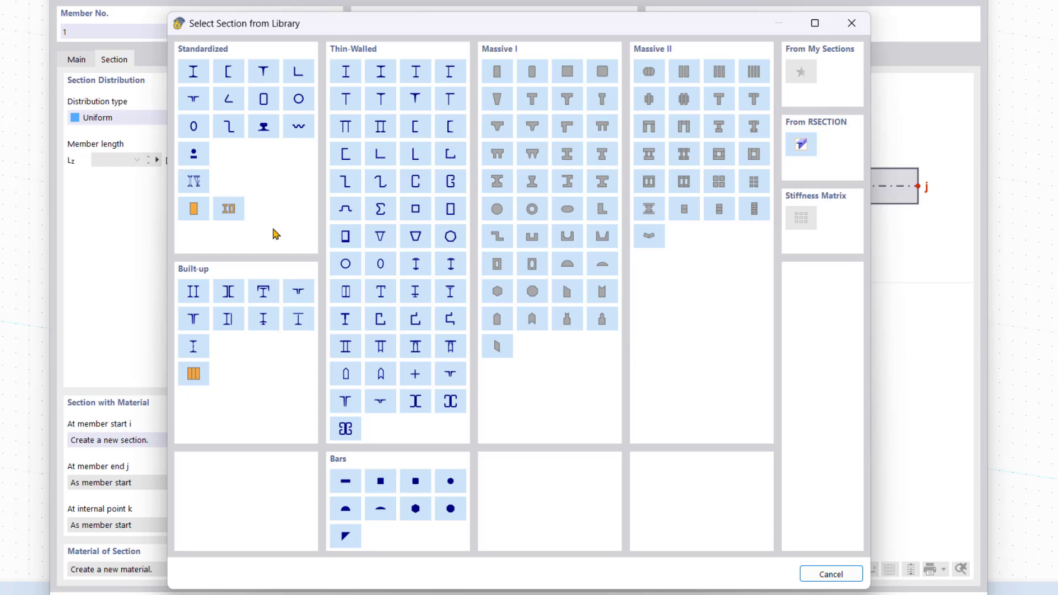
{"action": "left_click", "coordinate": [197, 80]}
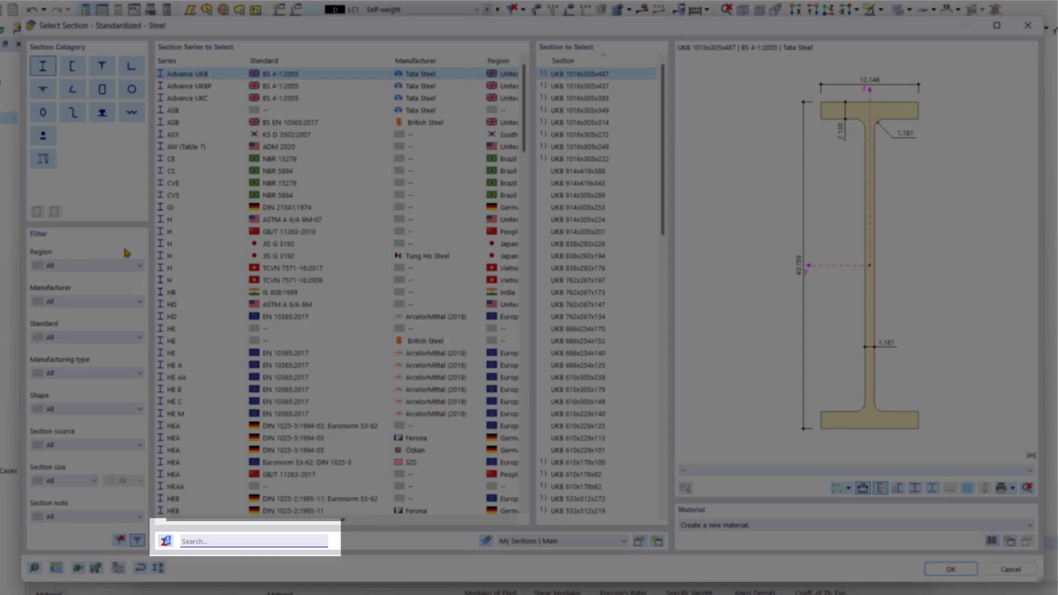
{"action": "left_click", "coordinate": [226, 538]}
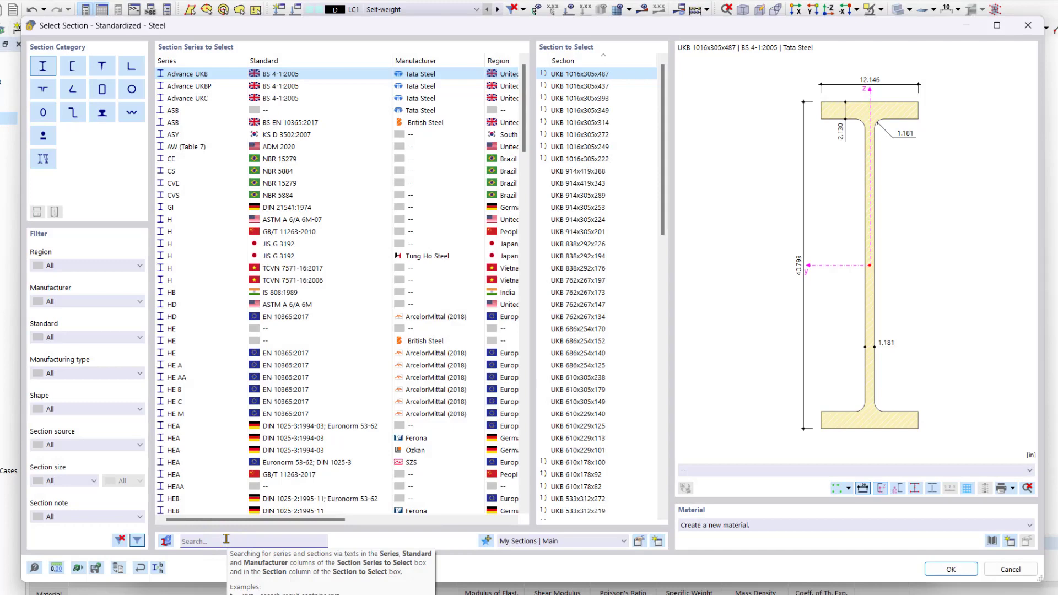
{"action": "type", "text": "AISC W"}
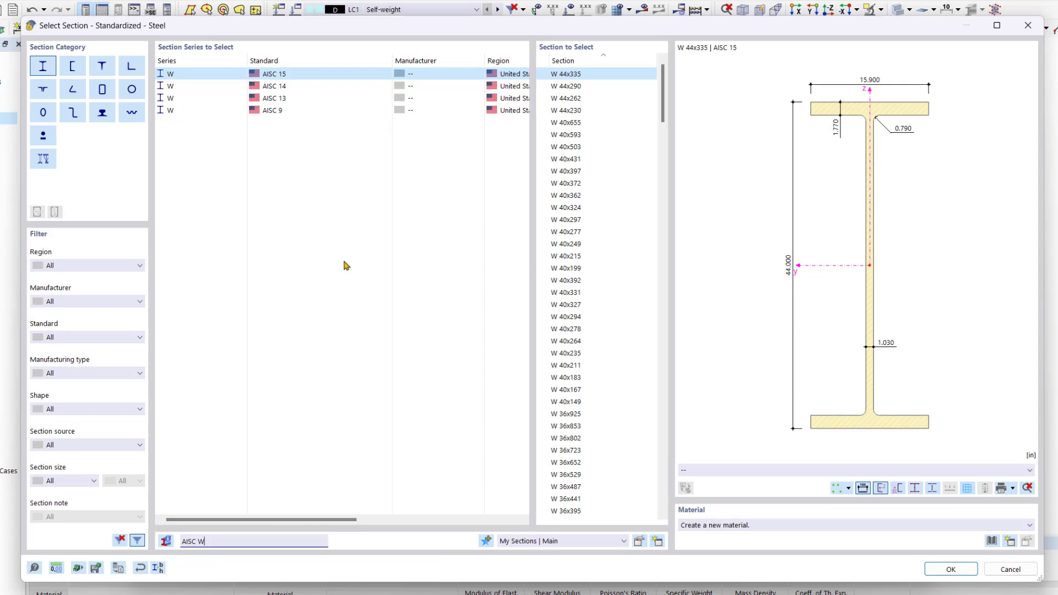
{"action": "scroll", "coordinate": [584, 303], "scroll_direction": "down", "scroll_amount": 15}
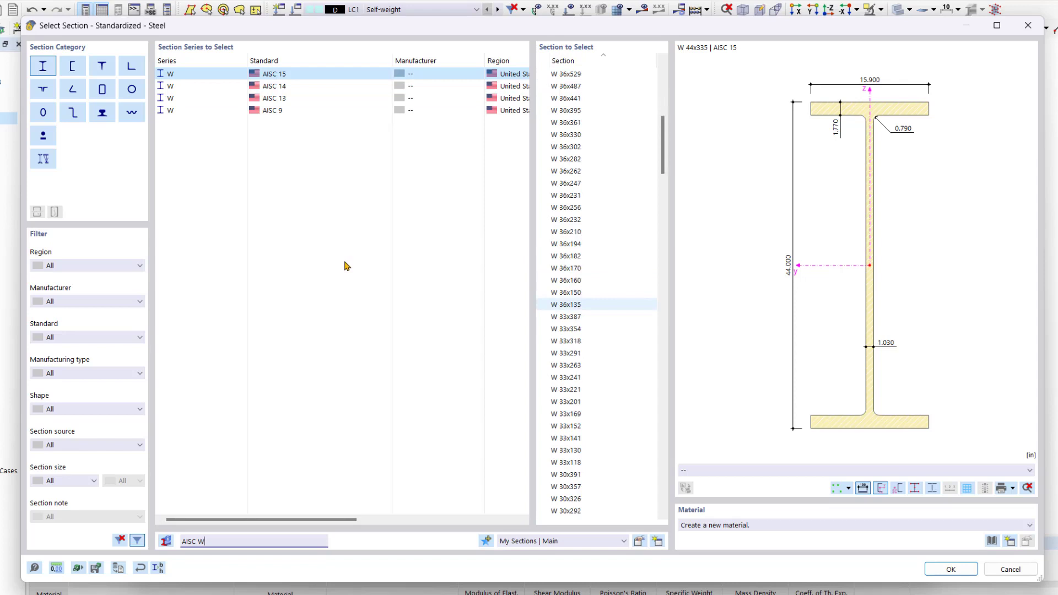
{"action": "scroll", "coordinate": [586, 415], "scroll_direction": "down", "scroll_amount": 20}
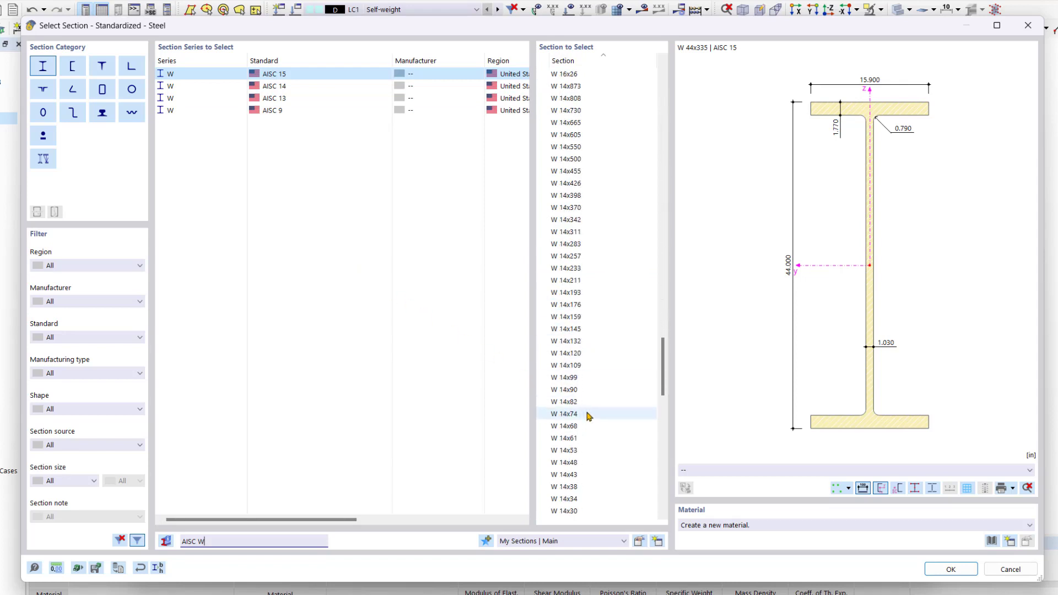
{"action": "left_click", "coordinate": [588, 486]}
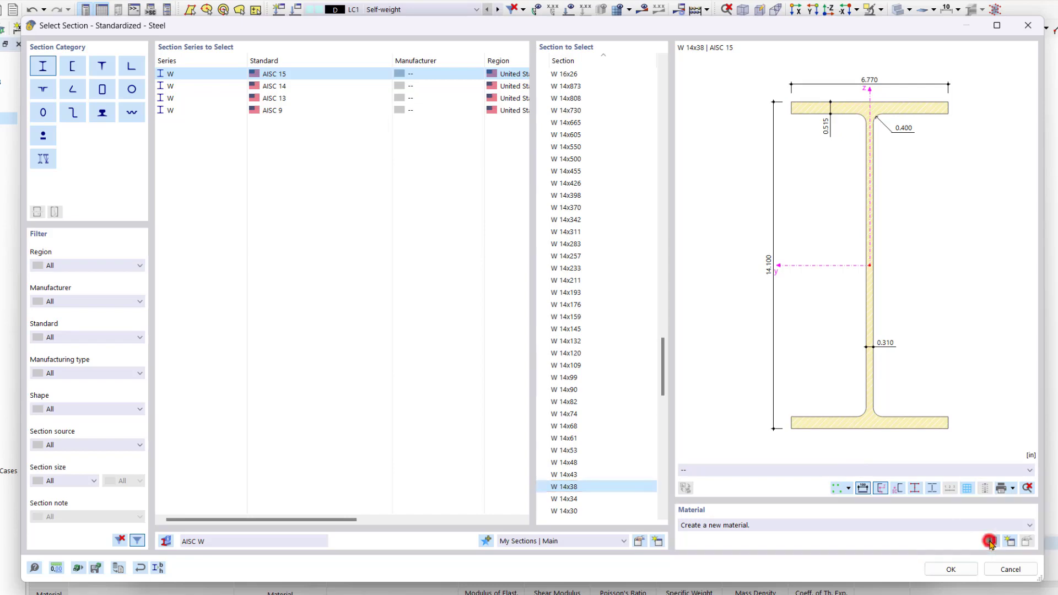
Assign United States steel A992 (AISC 360-16) from the material library to the W 14x38 section.
{"action": "left_click", "coordinate": [991, 541]}
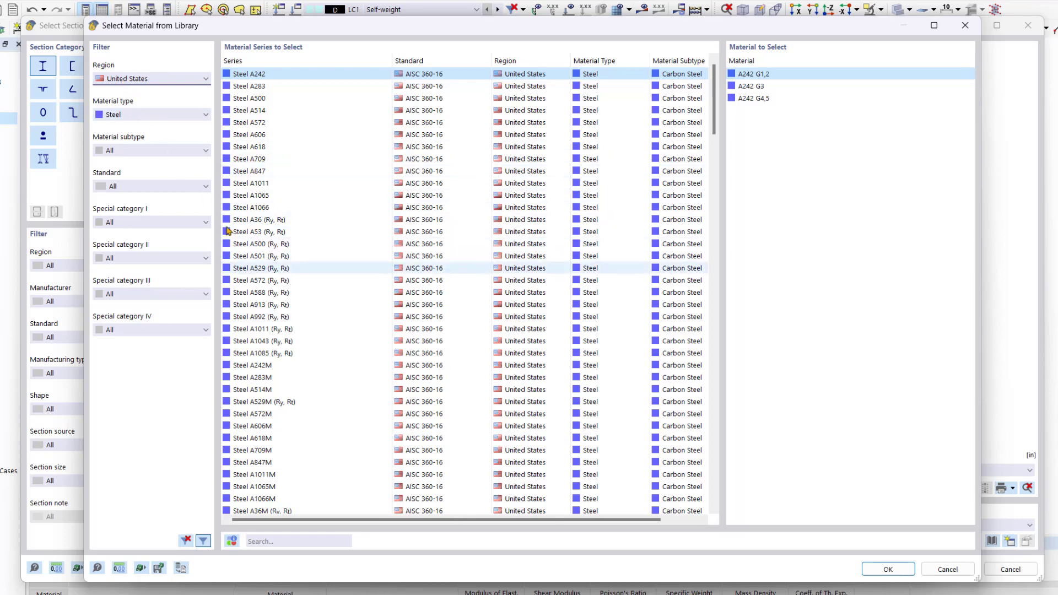
{"action": "left_click", "coordinate": [289, 317]}
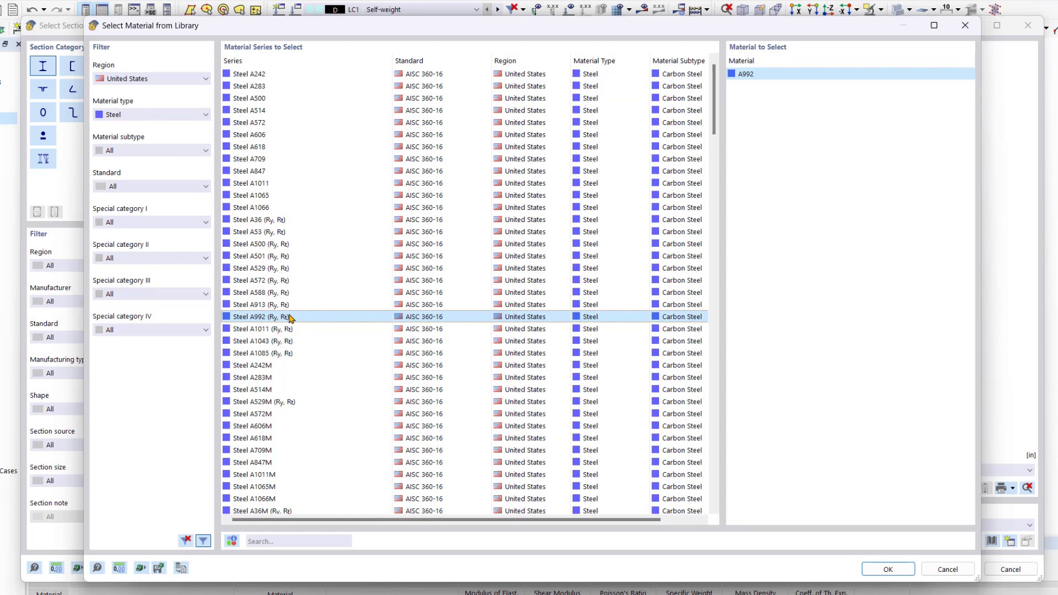
{"action": "left_click", "coordinate": [883, 571]}
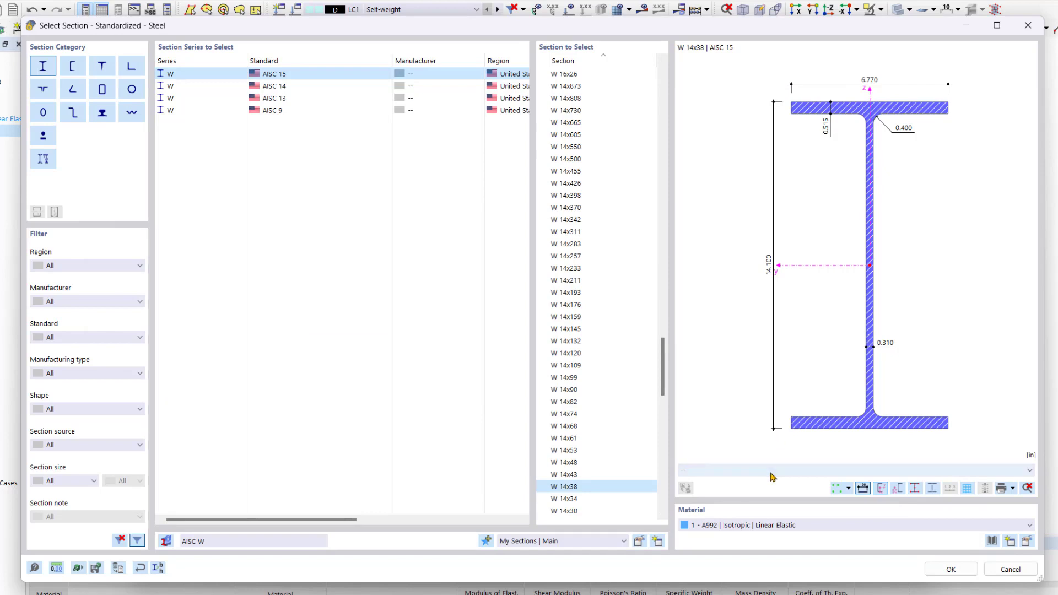
Look through the available property and stress diagrams for the section, and display the shear center in its preview.
{"action": "left_click", "coordinate": [770, 472]}
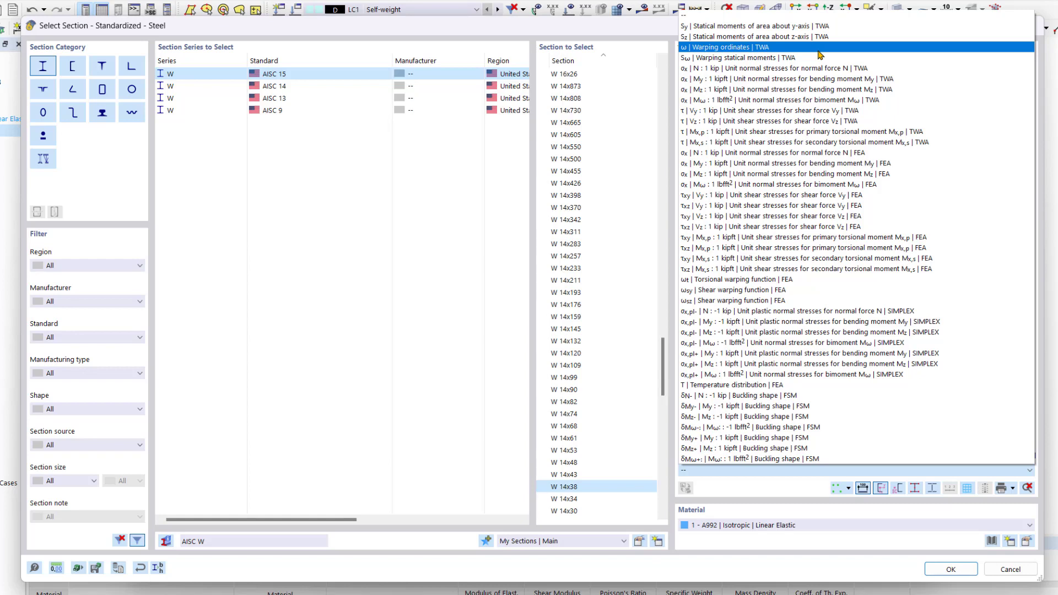
{"action": "left_click", "coordinate": [906, 470]}
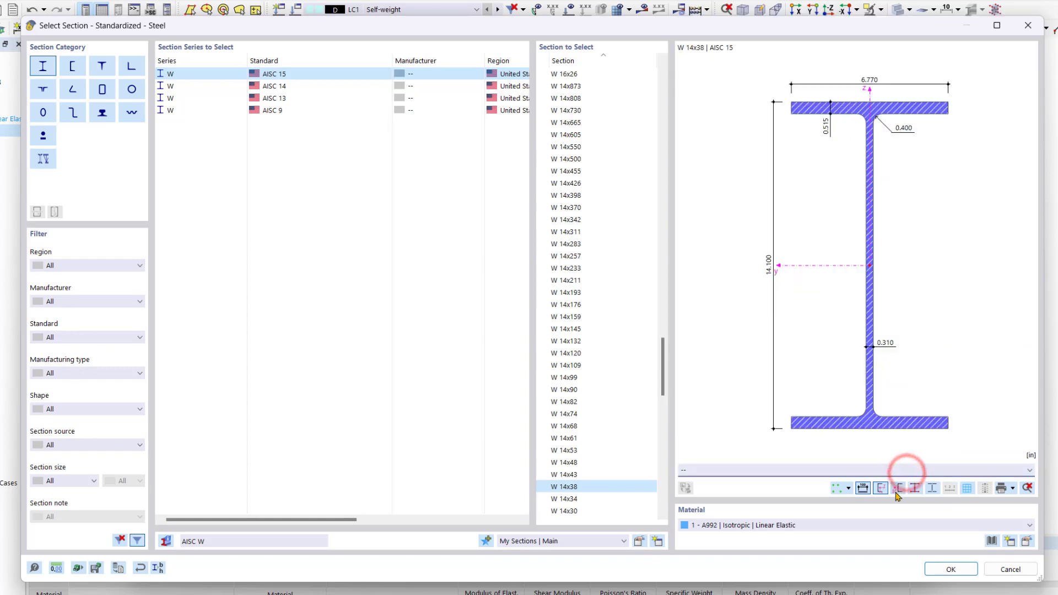
{"action": "left_click", "coordinate": [897, 492]}
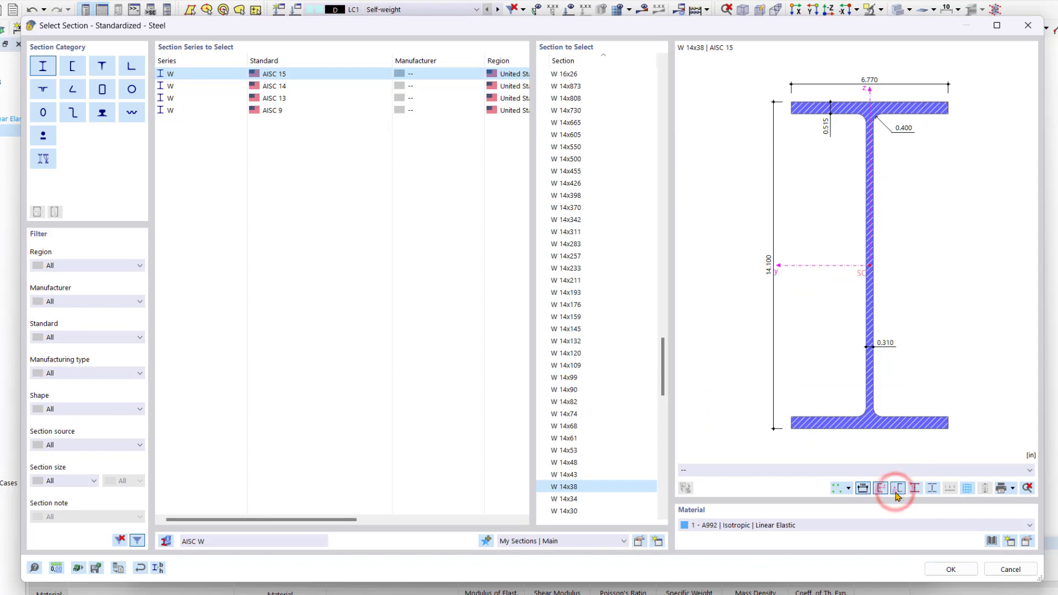
Display the Sz statical moments of area about the z-axis (TWA) for W 14x38 and accept the section.
{"action": "left_click", "coordinate": [793, 473]}
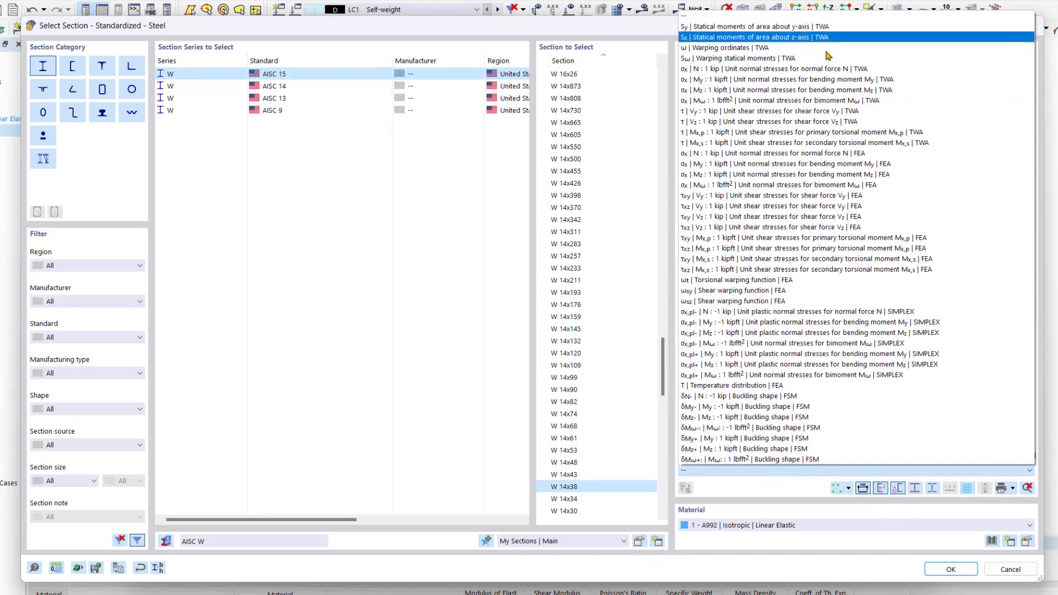
{"action": "left_click", "coordinate": [807, 37]}
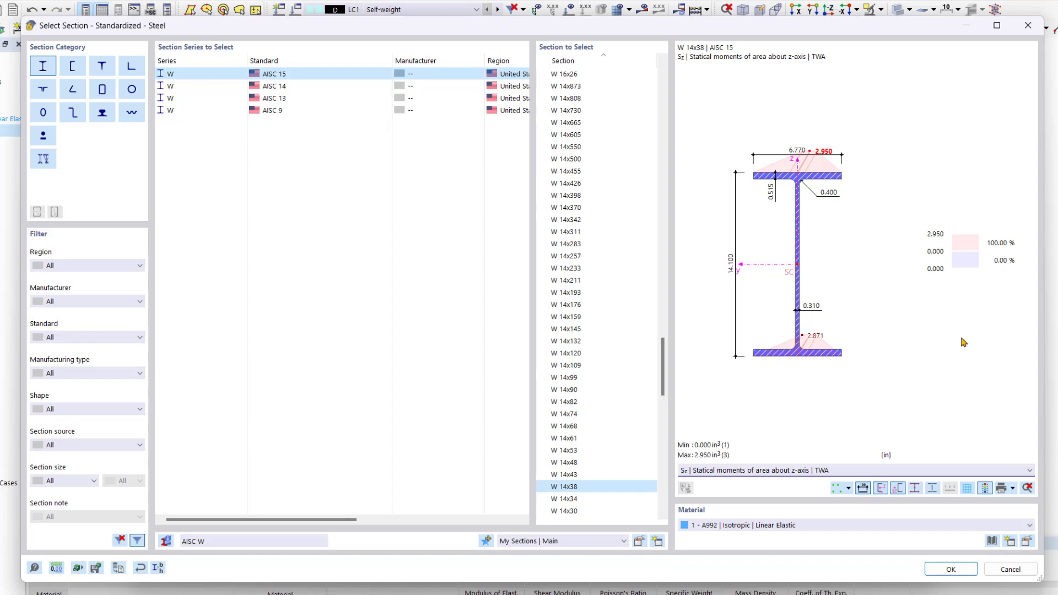
{"action": "left_click", "coordinate": [949, 569]}
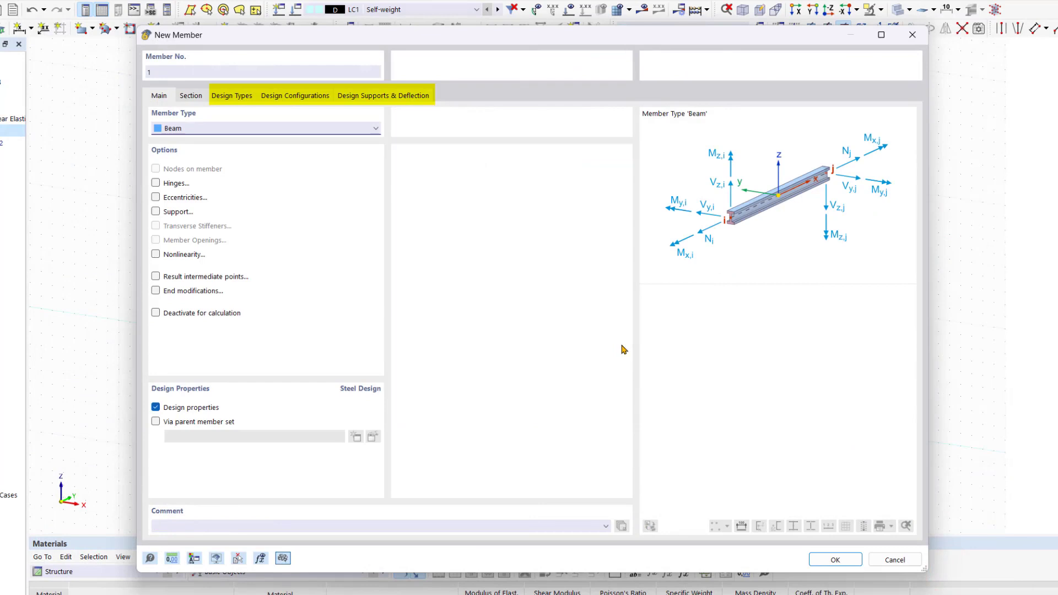
Review the new member's design configurations and its design type assignments for effective lengths and local section reductions.
{"action": "left_click", "coordinate": [300, 99]}
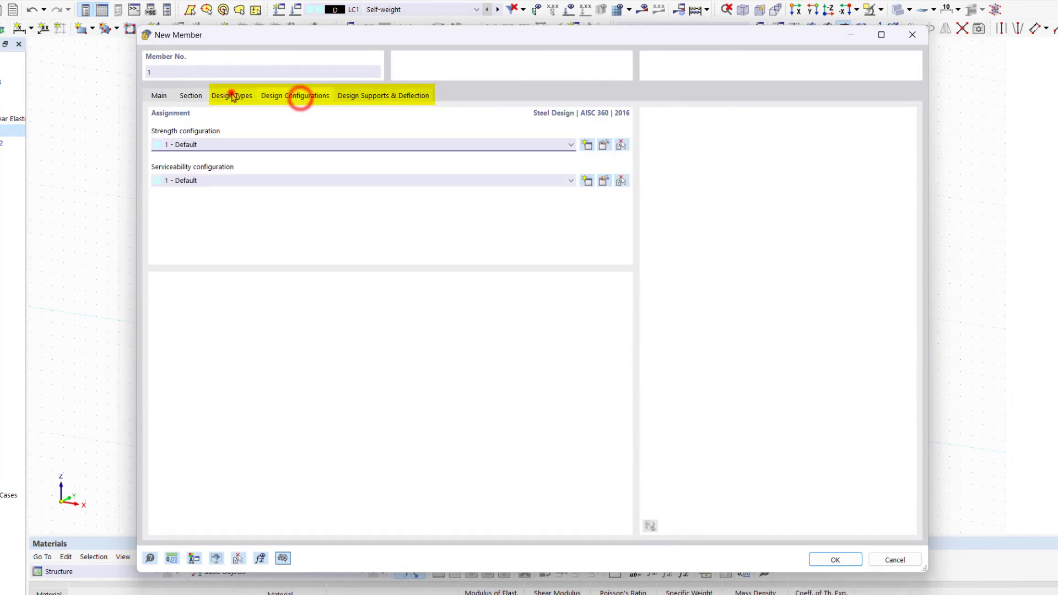
{"action": "left_click", "coordinate": [232, 96]}
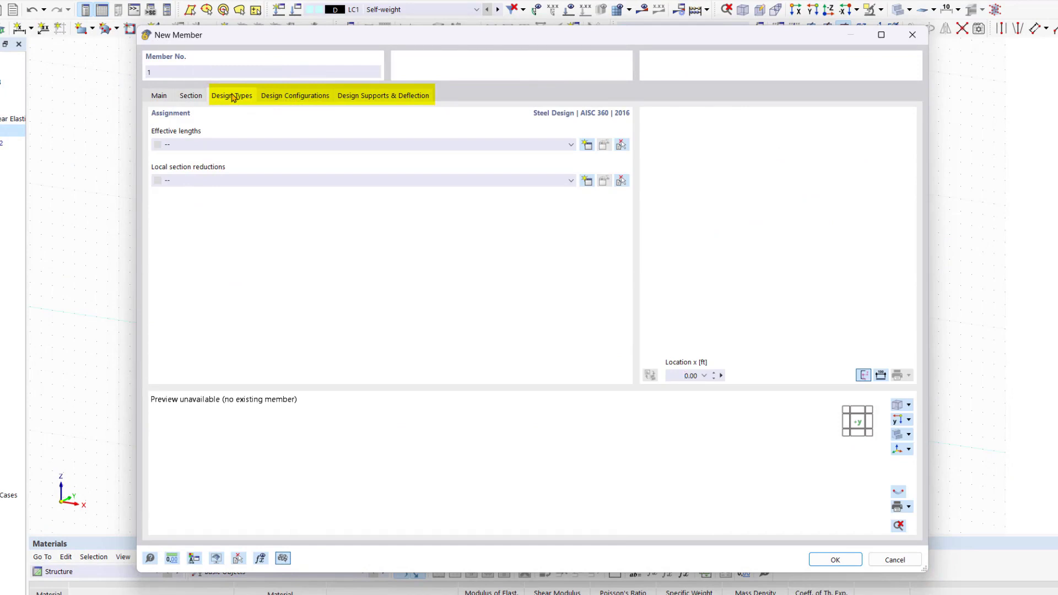
{"action": "left_click", "coordinate": [159, 97]}
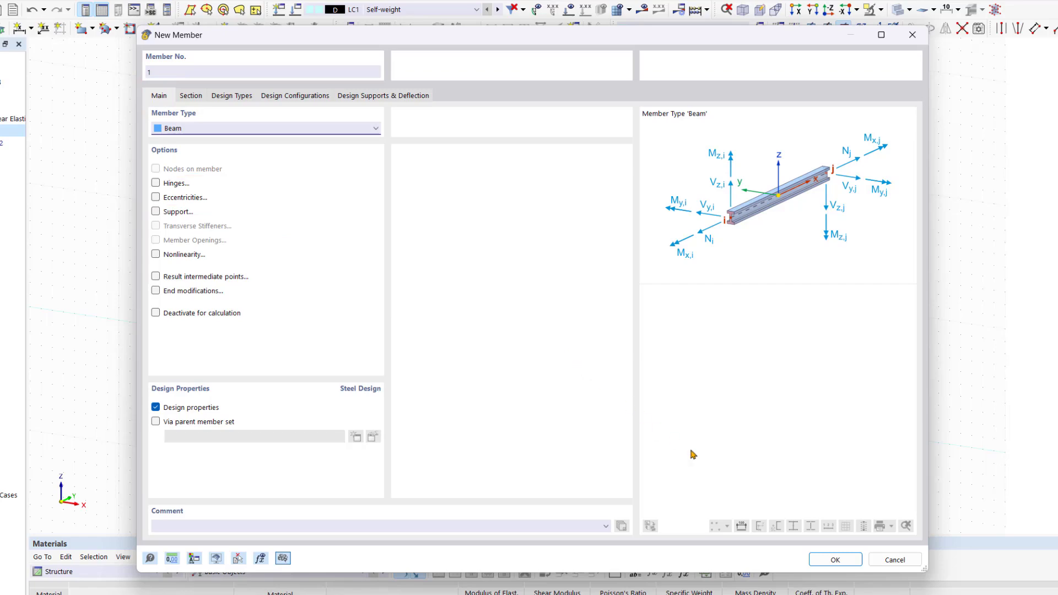
Accept the beam member settings and place the member from the origin node up to node 2 directly above it.
{"action": "left_click", "coordinate": [835, 559]}
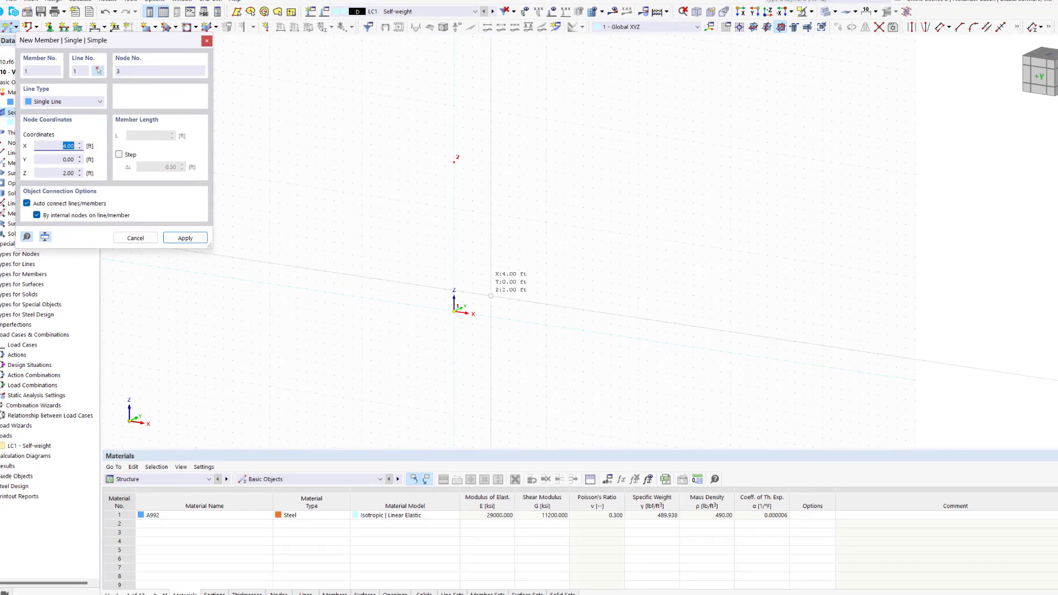
{"action": "left_click", "coordinate": [456, 310]}
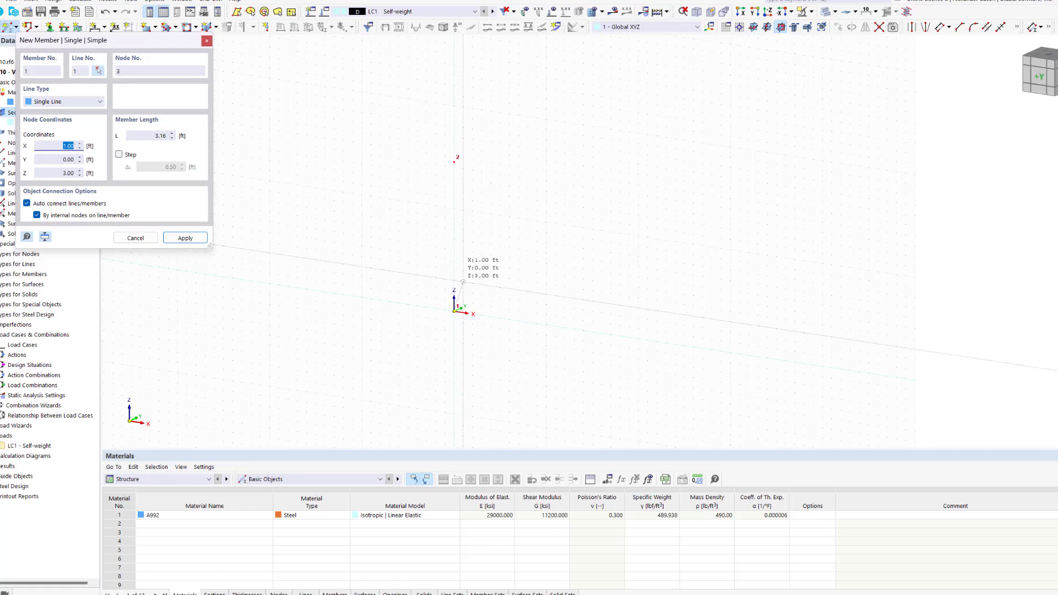
{"action": "left_click", "coordinate": [454, 162]}
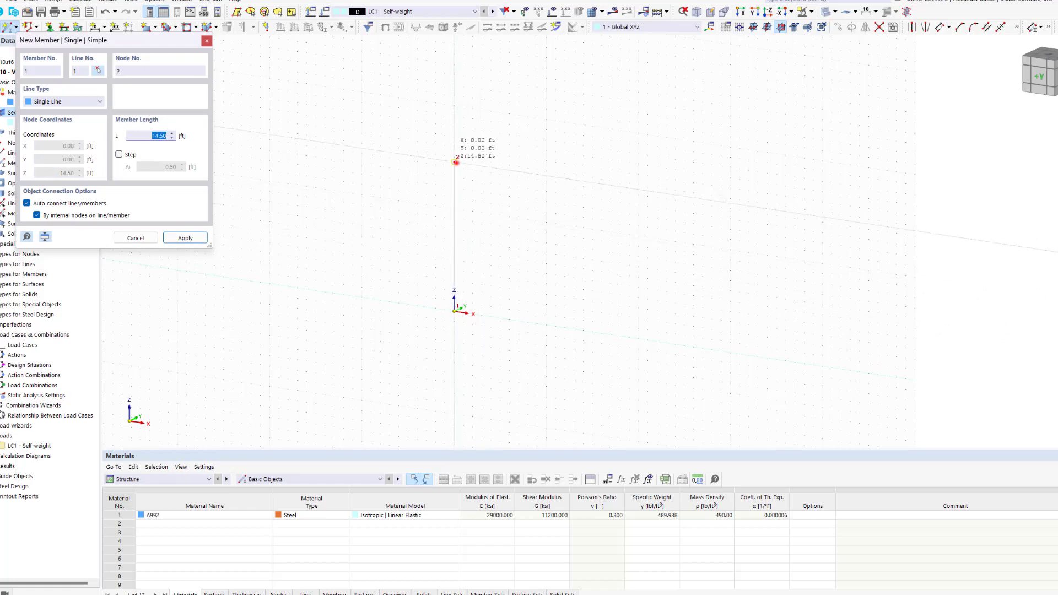
{"action": "right_click", "coordinate": [566, 192]}
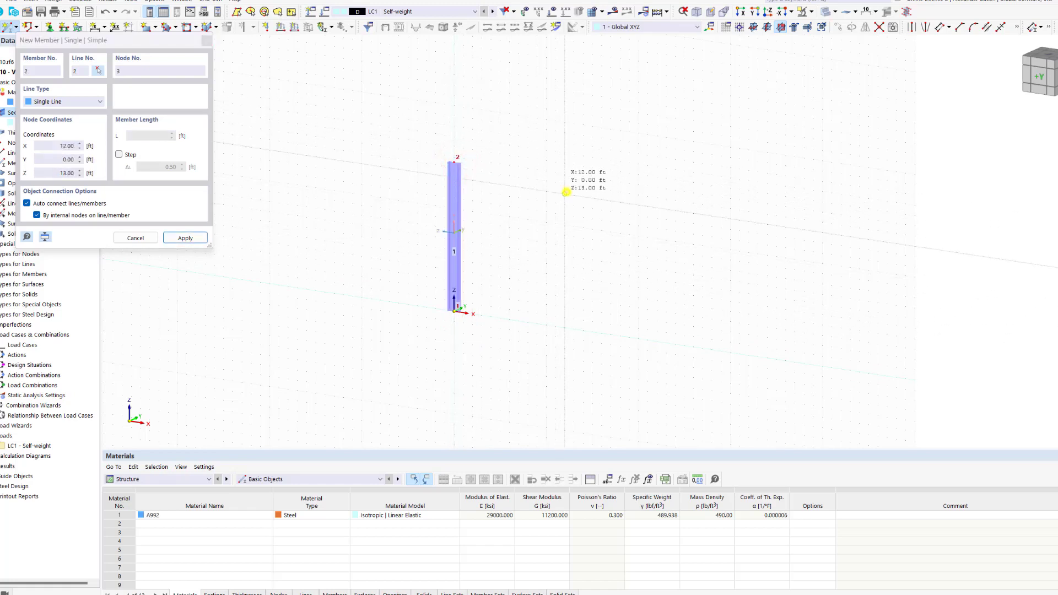